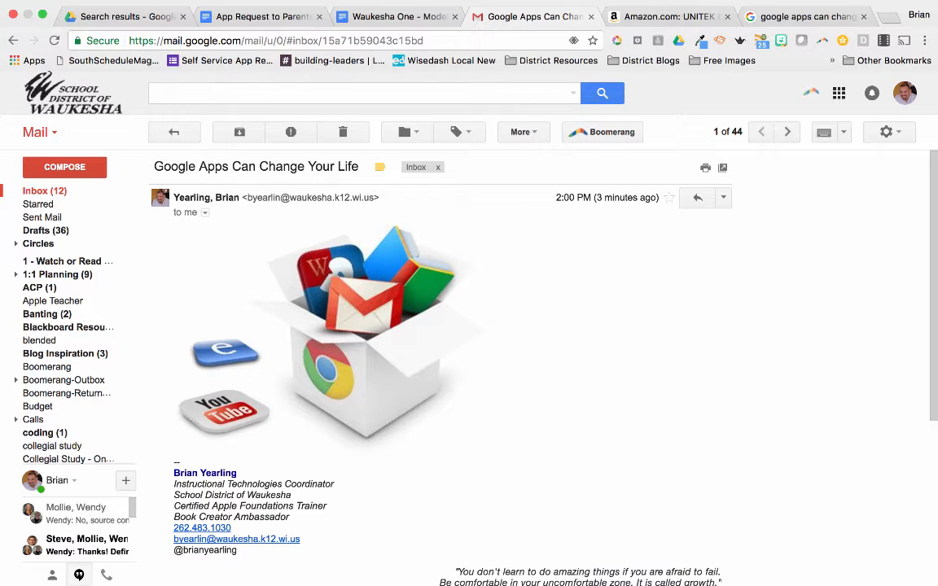
# Step: From Gmail's apps launcher, open Google Forms at forms.google.com in a new tab
pyautogui.click(839, 92)
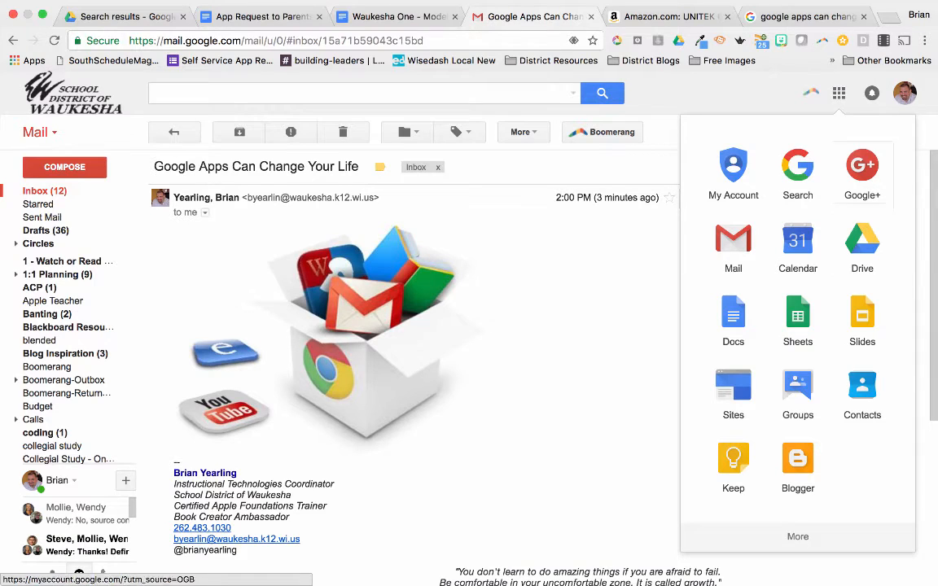
pyautogui.scroll(-5, 798, 326)
pyautogui.scroll(-1, 798, 326)
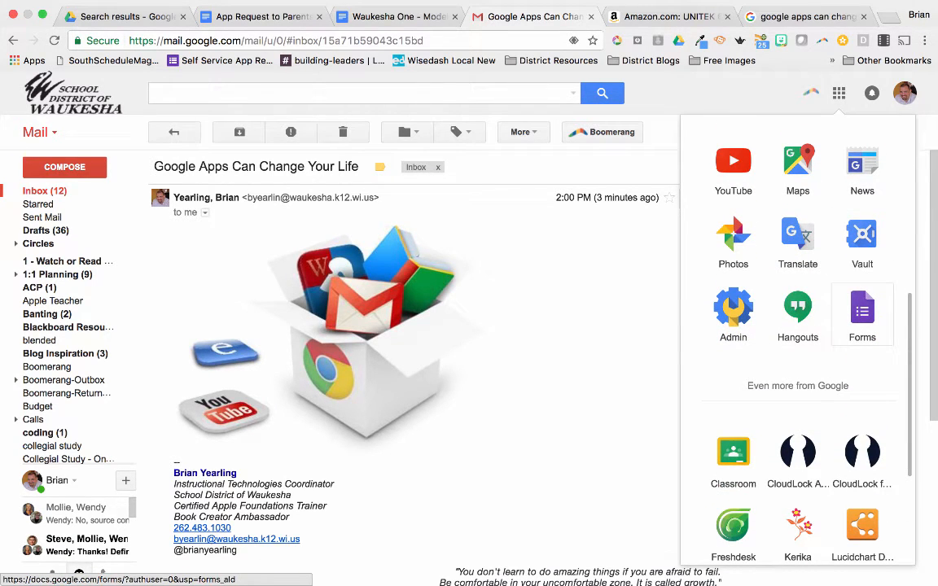
pyautogui.click(862, 314)
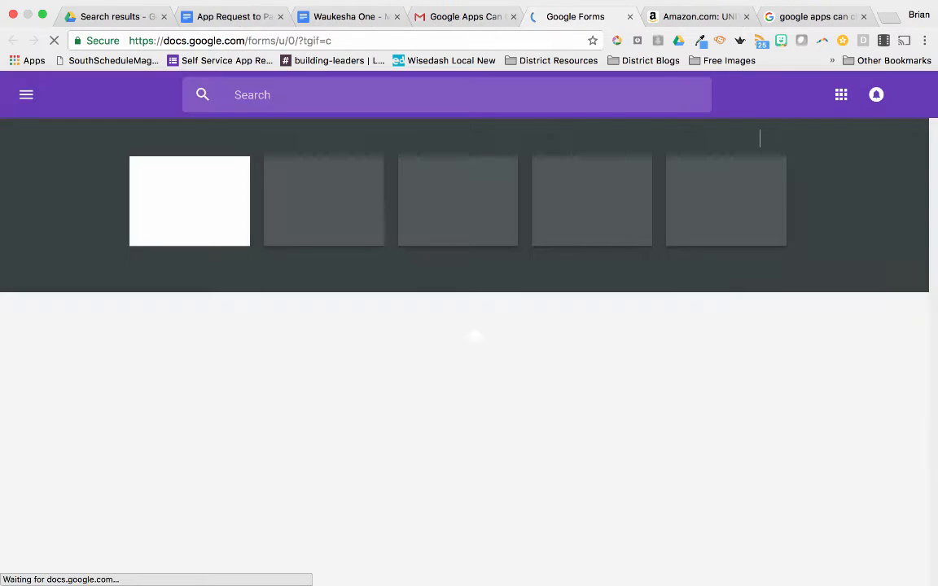
pyautogui.click(146, 40)
pyautogui.write('forms')
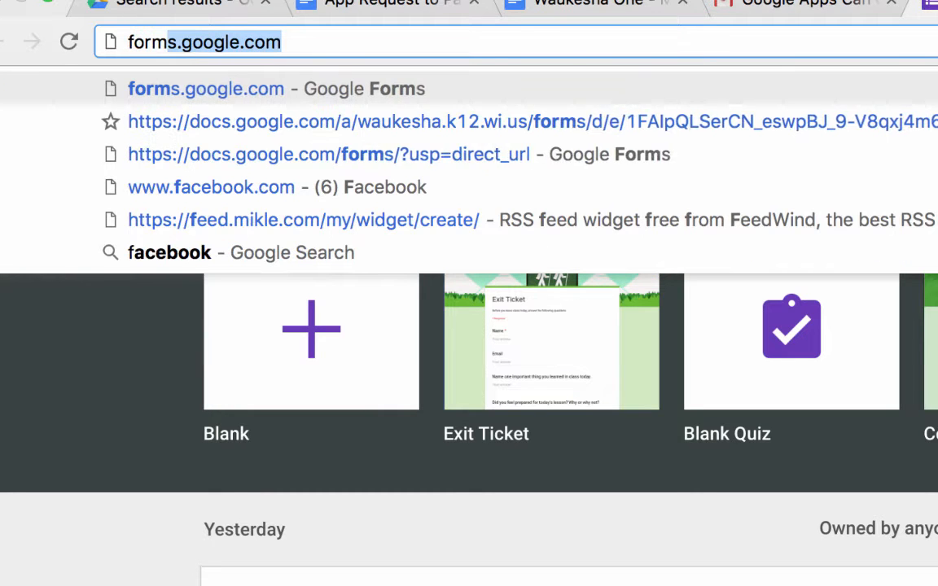
pyautogui.write('.googlecom')
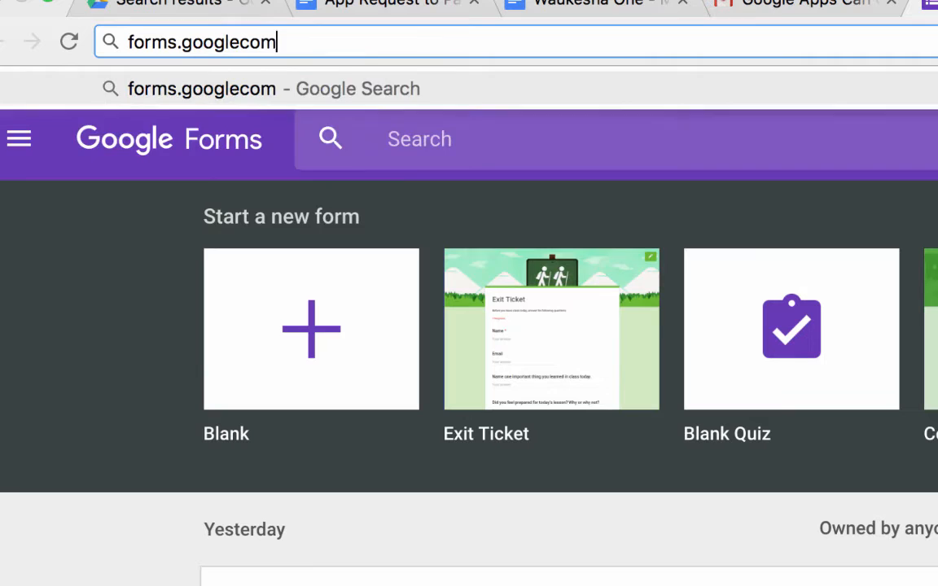
pyautogui.press('BackSpace')
pyautogui.press('BackSpace')
pyautogui.press('BackSpace')
pyautogui.write('.com')
pyautogui.press('Return')
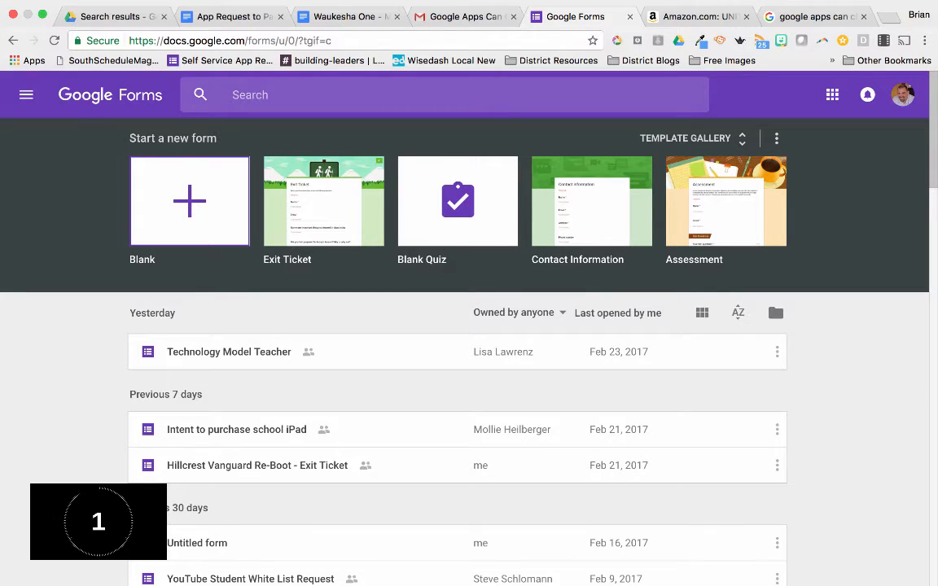
# Step: Start a blank form and title it 'Formative Test Unit 1'
pyautogui.click(189, 201)
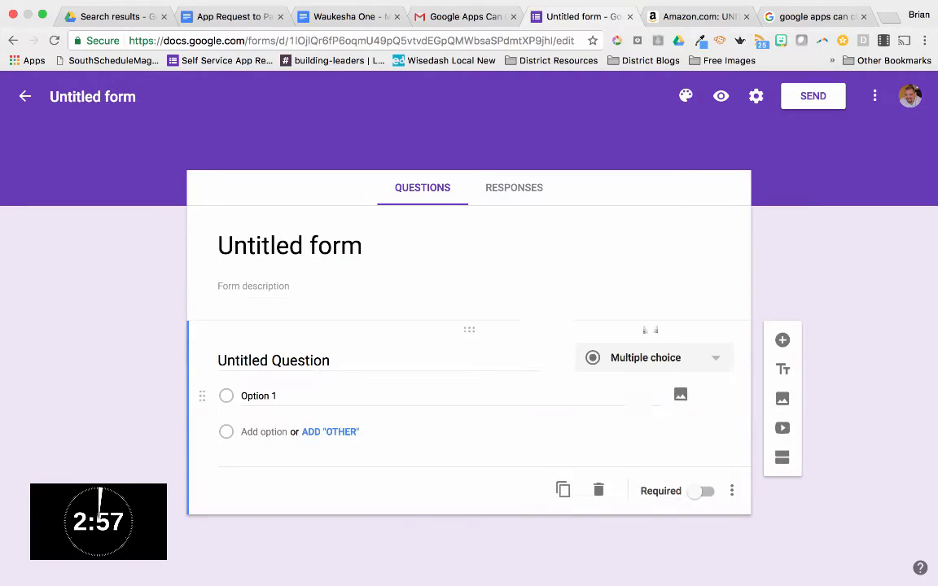
pyautogui.click(92, 96)
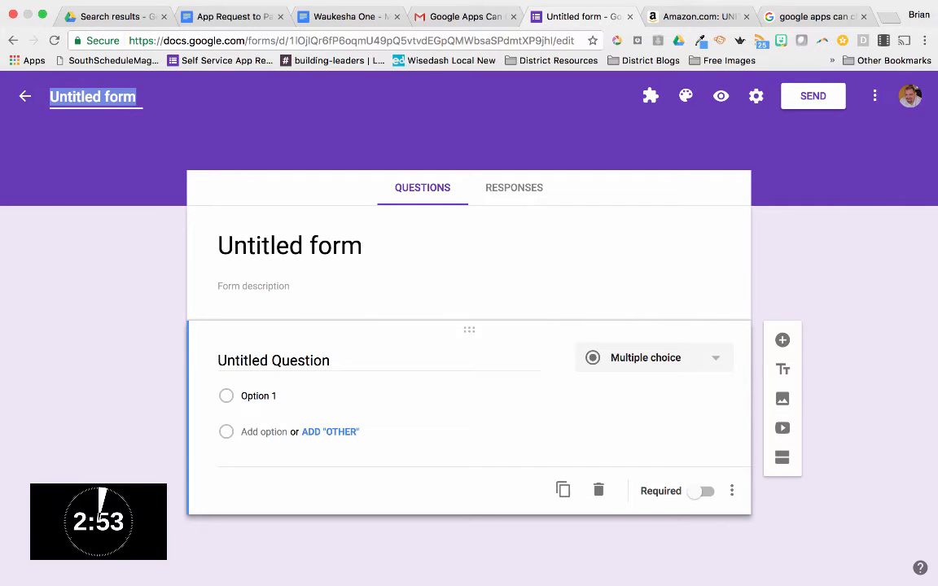
pyautogui.write('Formative')
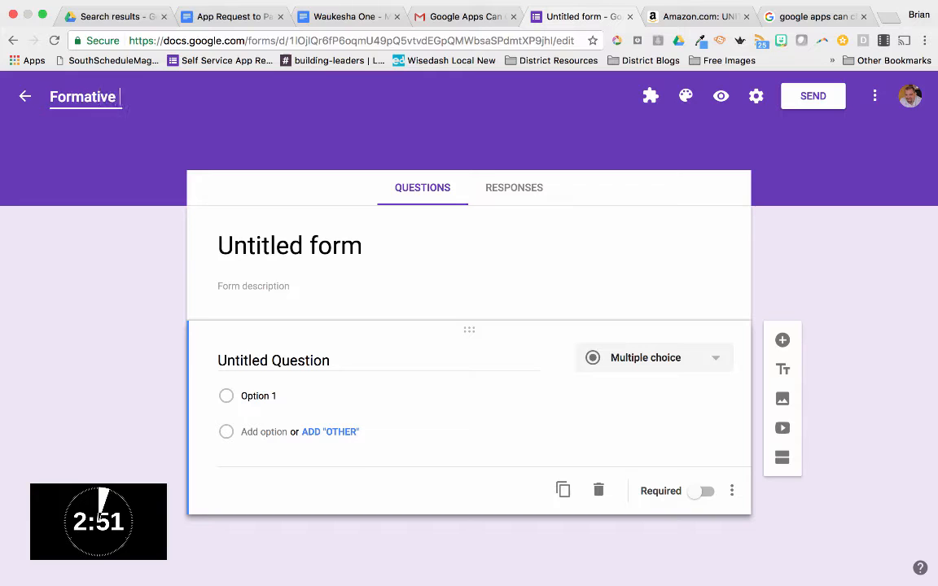
pyautogui.write(' Test U')
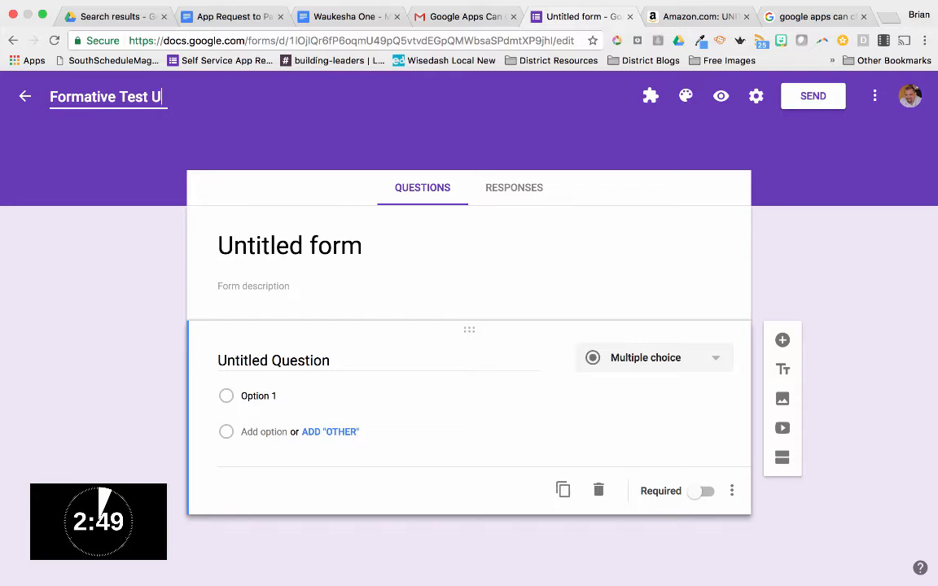
pyautogui.write('nit 1')
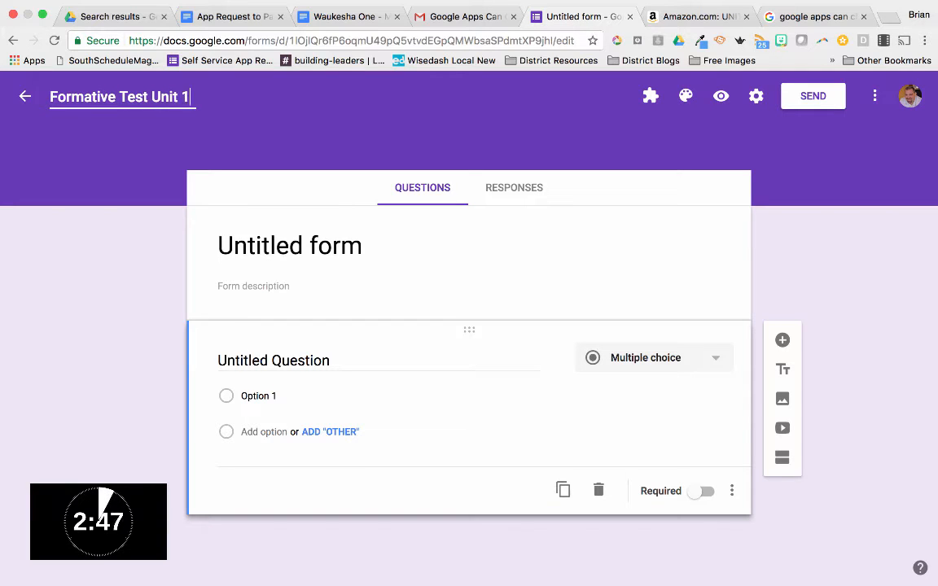
pyautogui.press('Return')
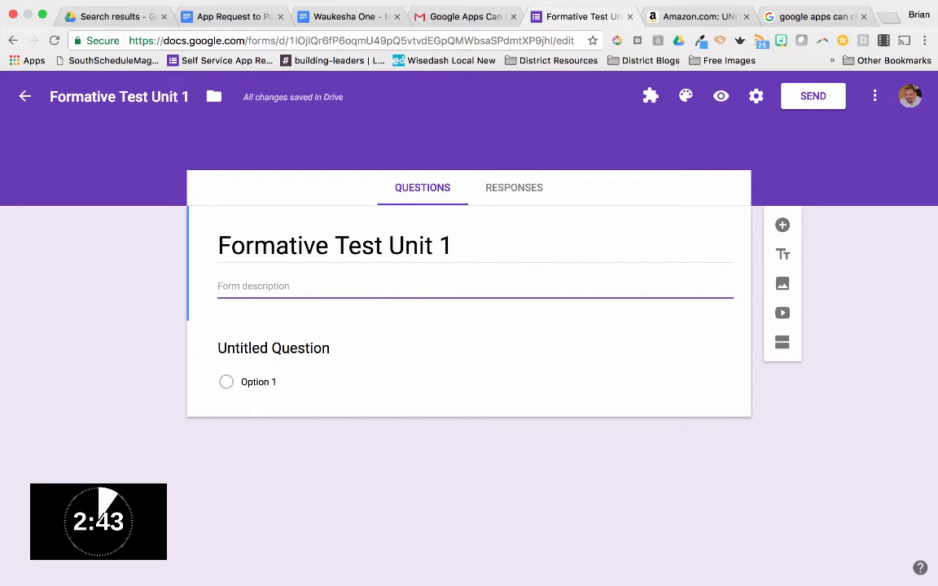
pyautogui.click(259, 382)
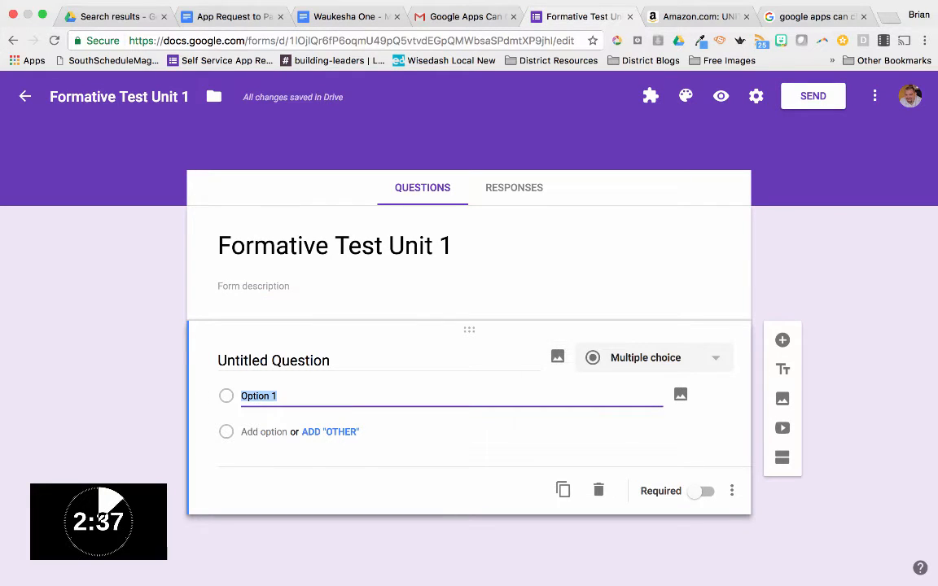
pyautogui.click(651, 358)
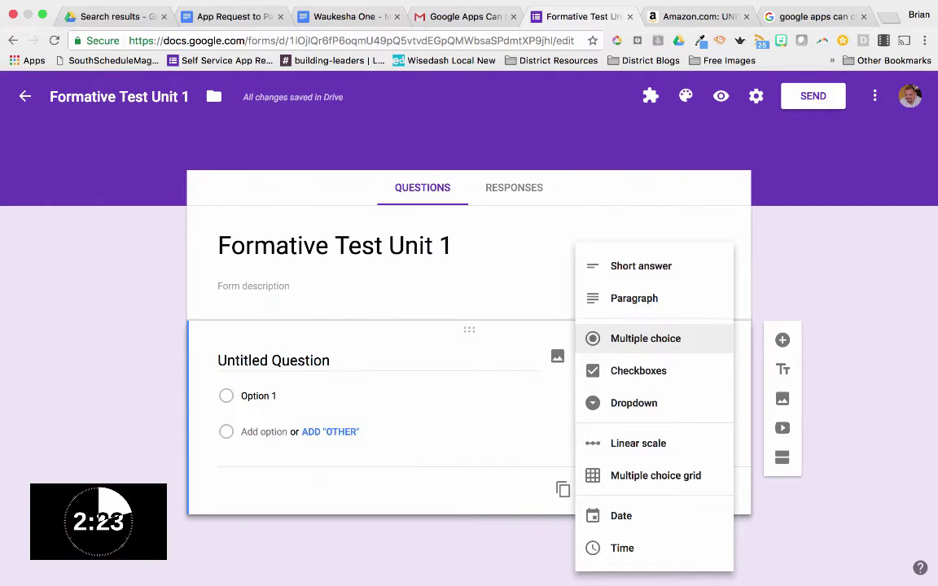
pyautogui.click(645, 338)
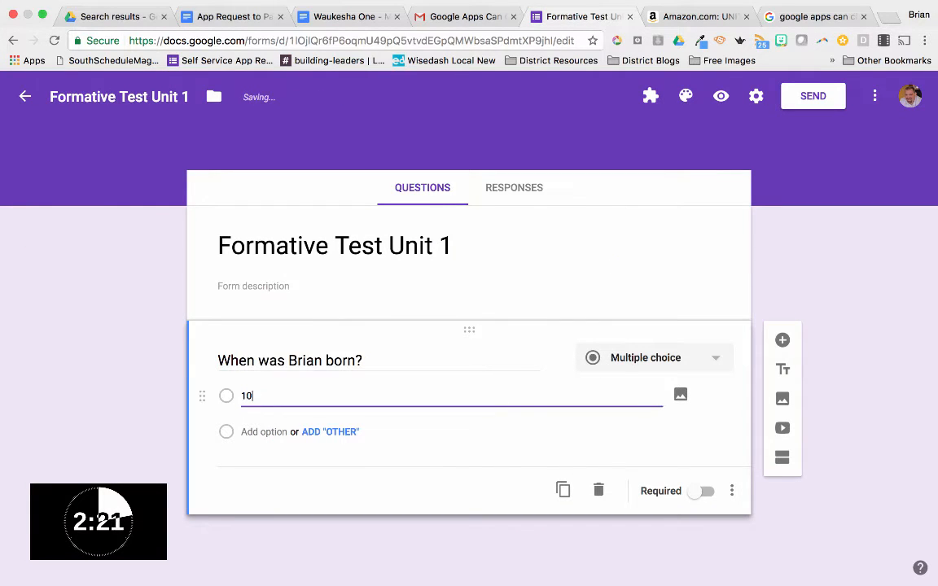
pyautogui.write('1965')
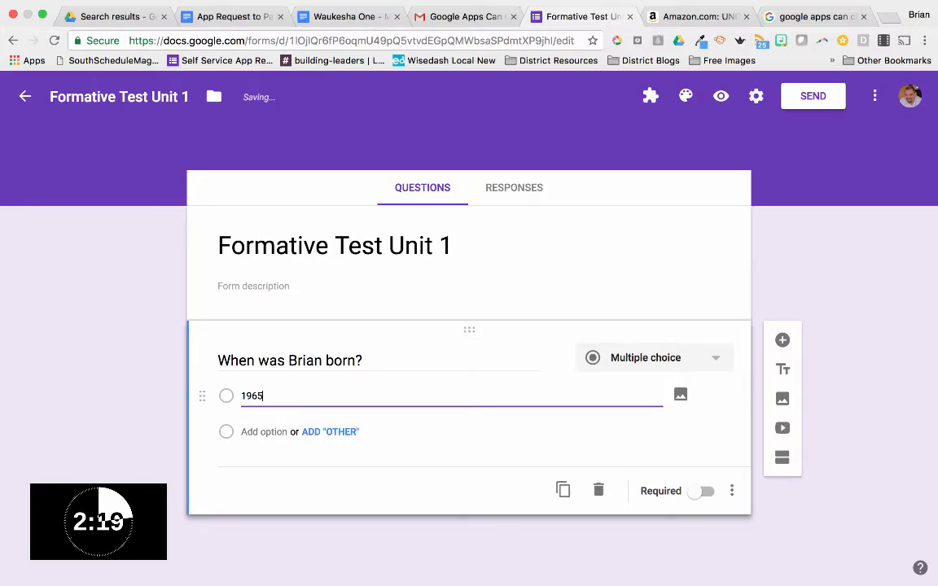
# Step: Give 'When was Brian born?' the options 1965, 1970, 1981, 1992 plus an Other choice
pyautogui.click(681, 395)
pyautogui.press('Return')
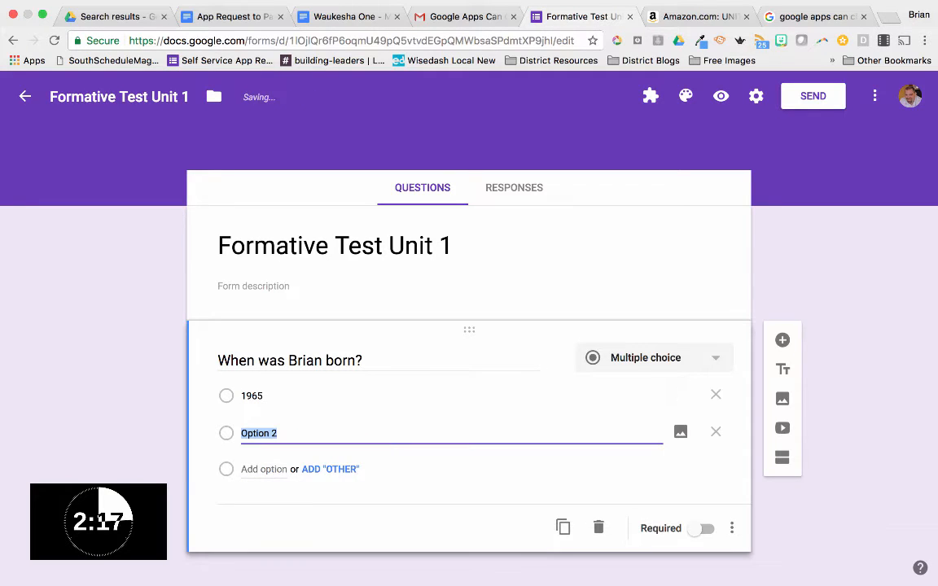
pyautogui.write('1970')
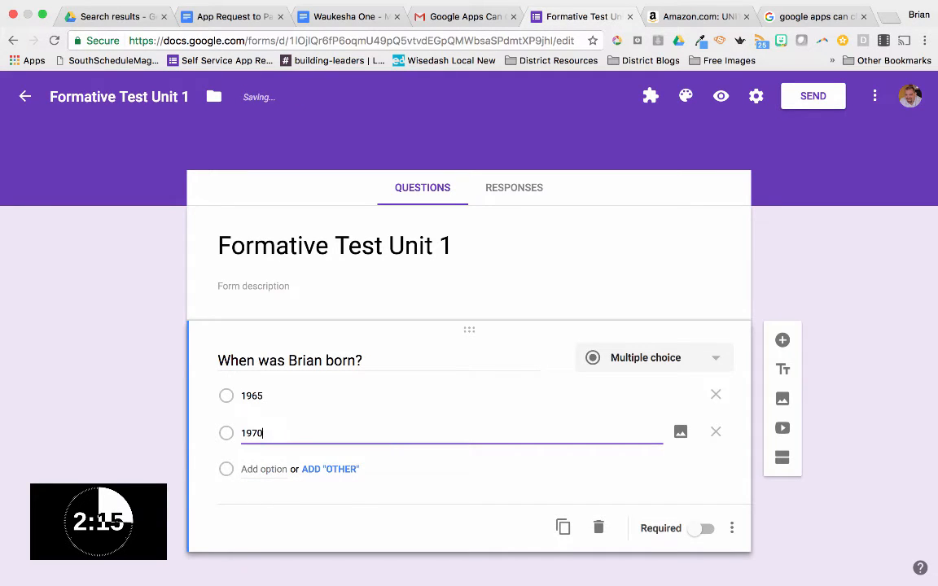
pyautogui.press('Return')
pyautogui.write('19')
pyautogui.press('Return')
pyautogui.write('19')
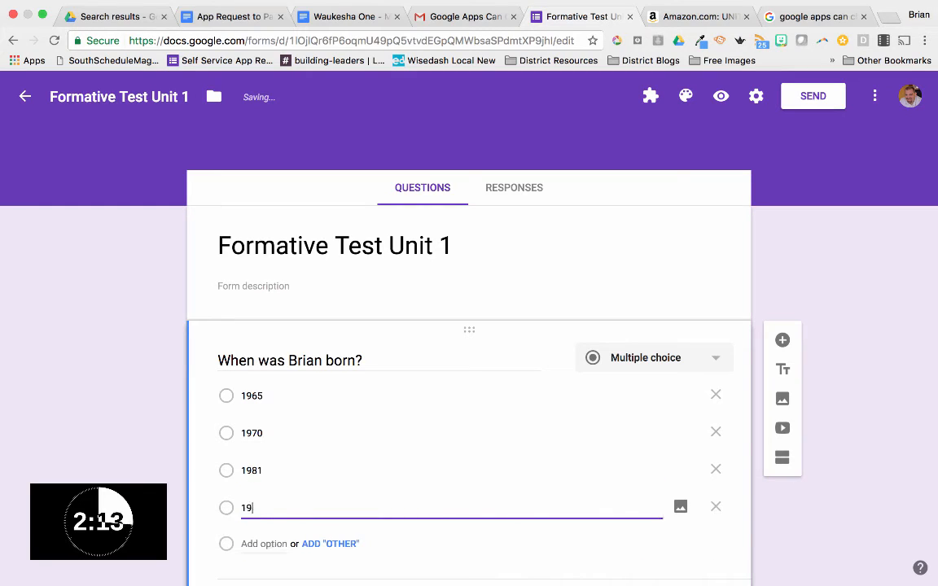
pyautogui.write('92')
pyautogui.click(330, 544)
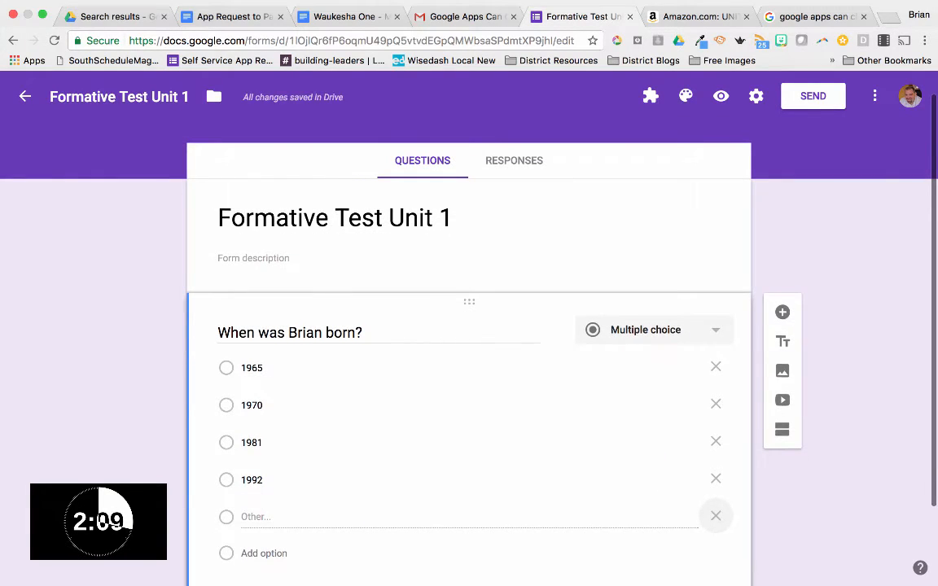
pyautogui.scroll(-2, 469, 366)
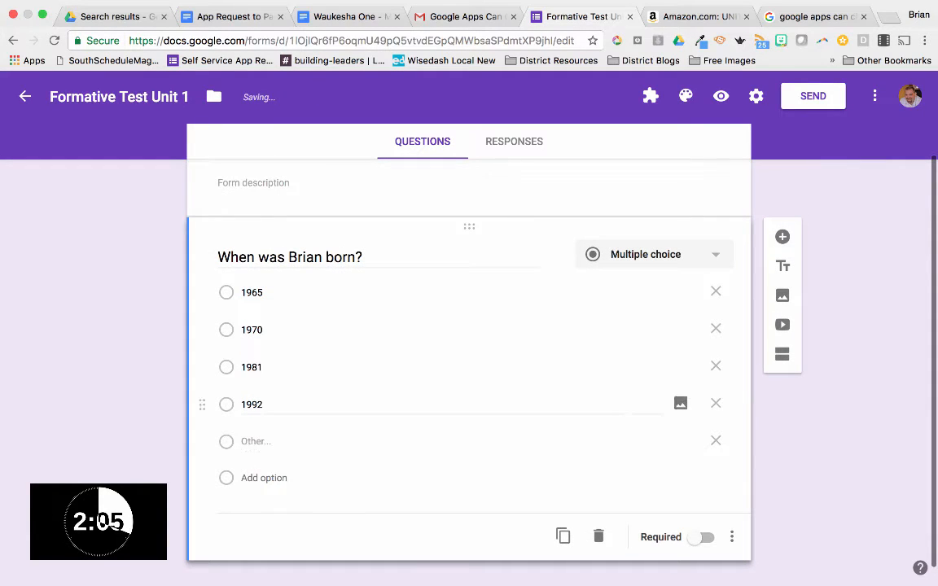
pyautogui.scroll(-1, 469, 367)
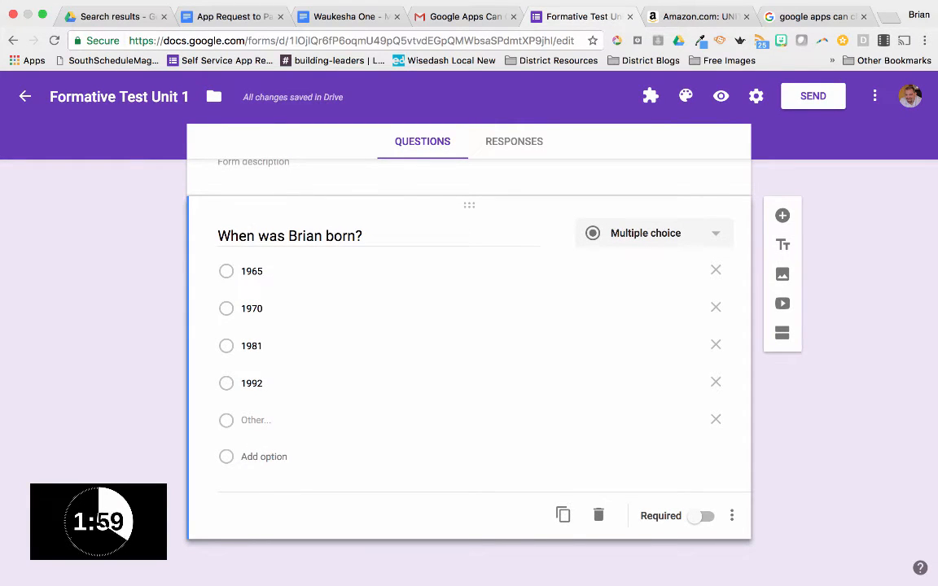
pyautogui.click(700, 515)
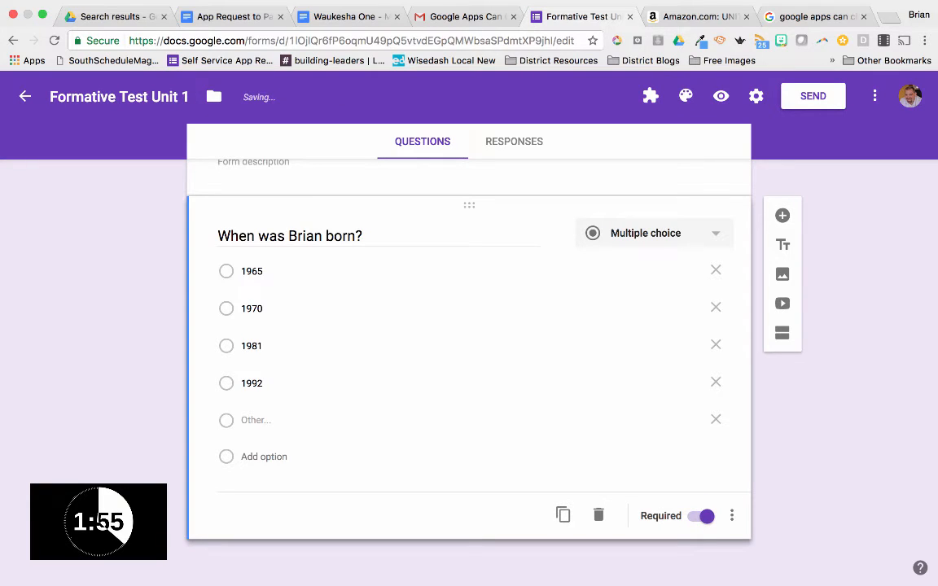
pyautogui.click(701, 516)
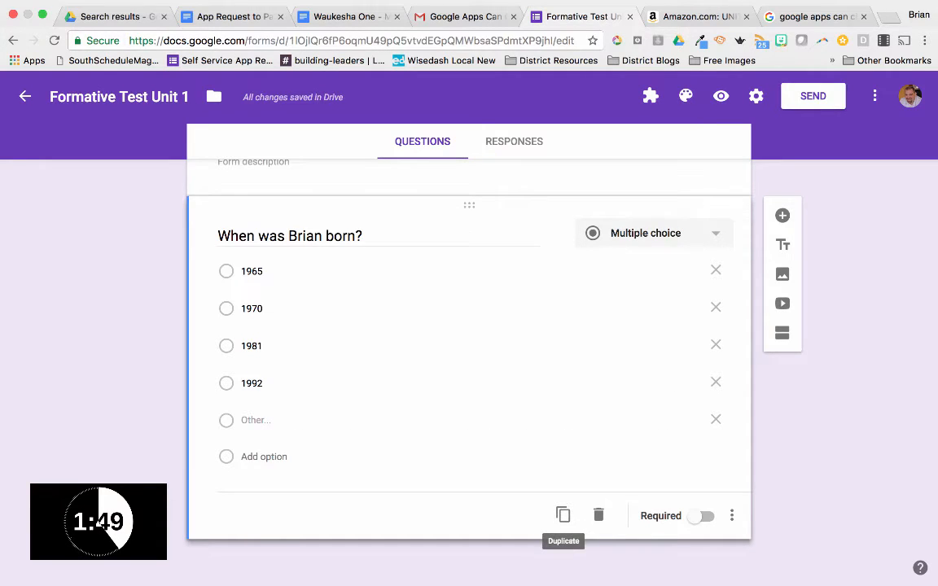
pyautogui.click(563, 516)
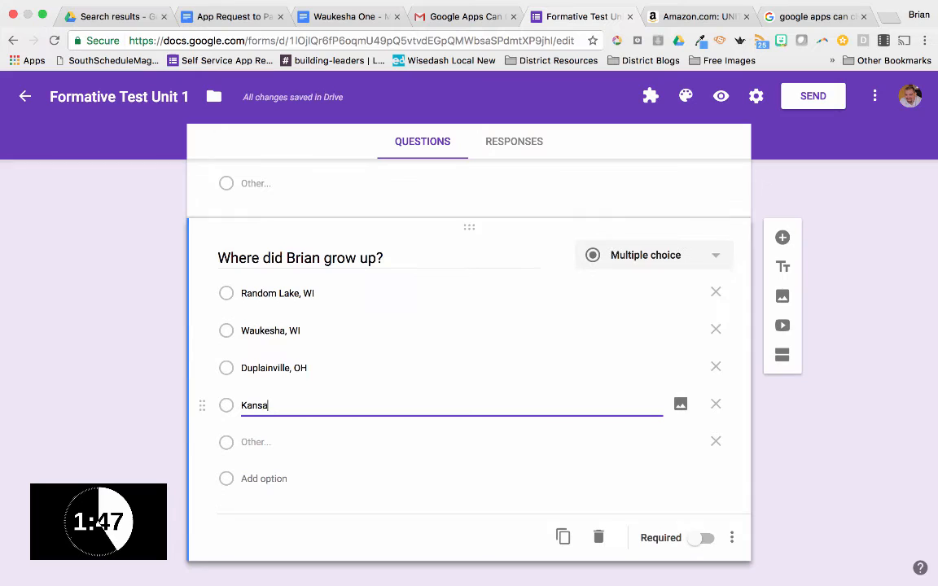
pyautogui.write('s City, ')
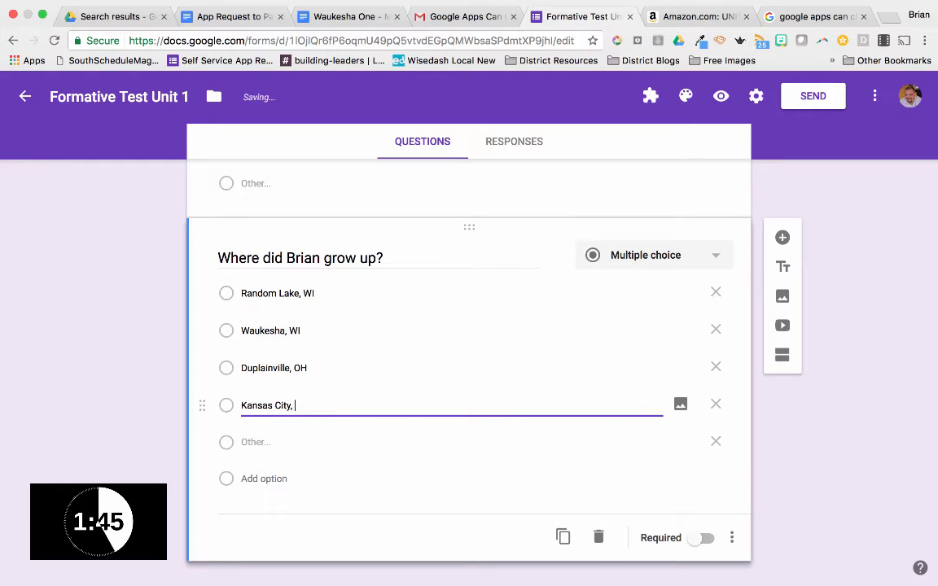
pyautogui.write('KA')
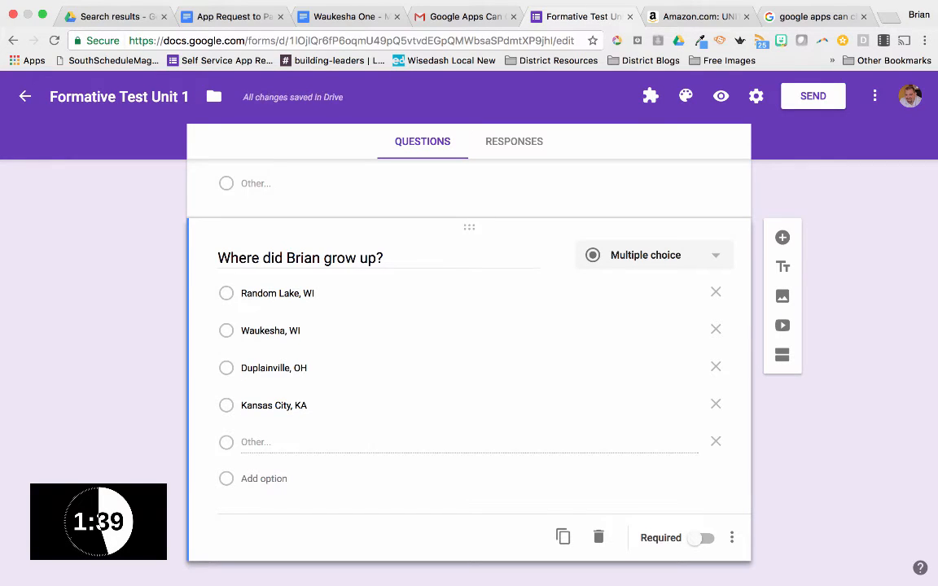
pyautogui.scroll(2, 469, 367)
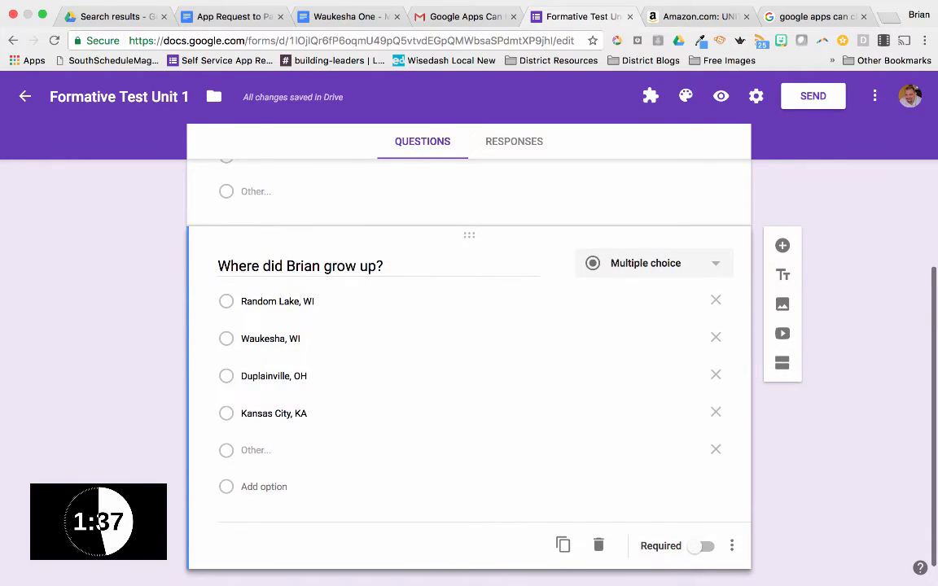
pyautogui.scroll(5, 469, 367)
pyautogui.scroll(3, 470, 366)
pyautogui.scroll(-3, 469, 366)
pyautogui.scroll(-3, 469, 367)
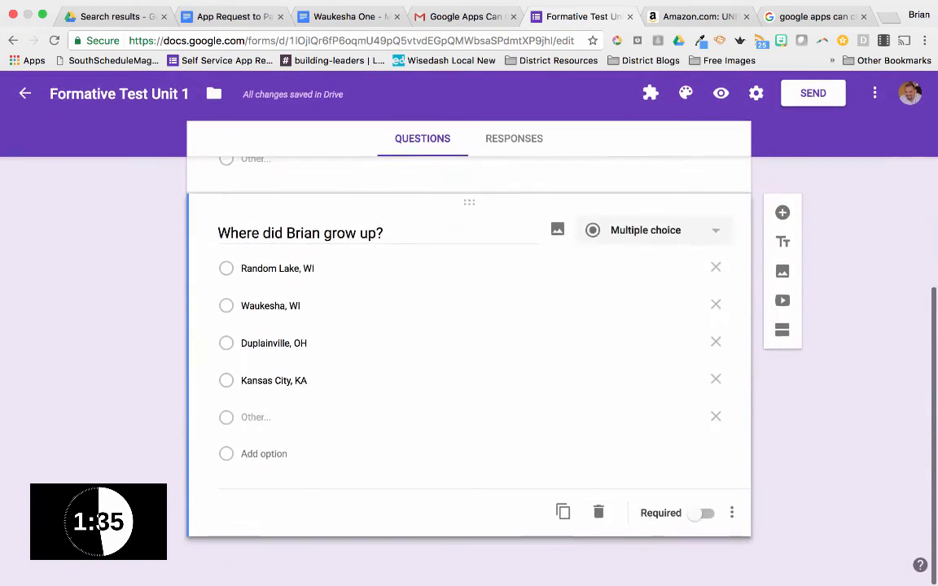
pyautogui.scroll(3, 469, 366)
pyautogui.scroll(2, 470, 367)
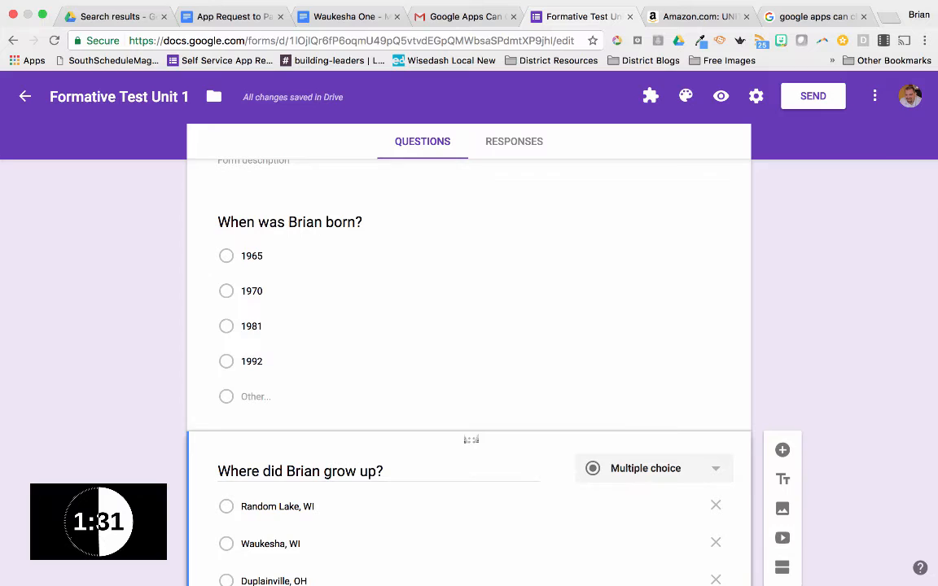
pyautogui.scroll(3, 471, 440)
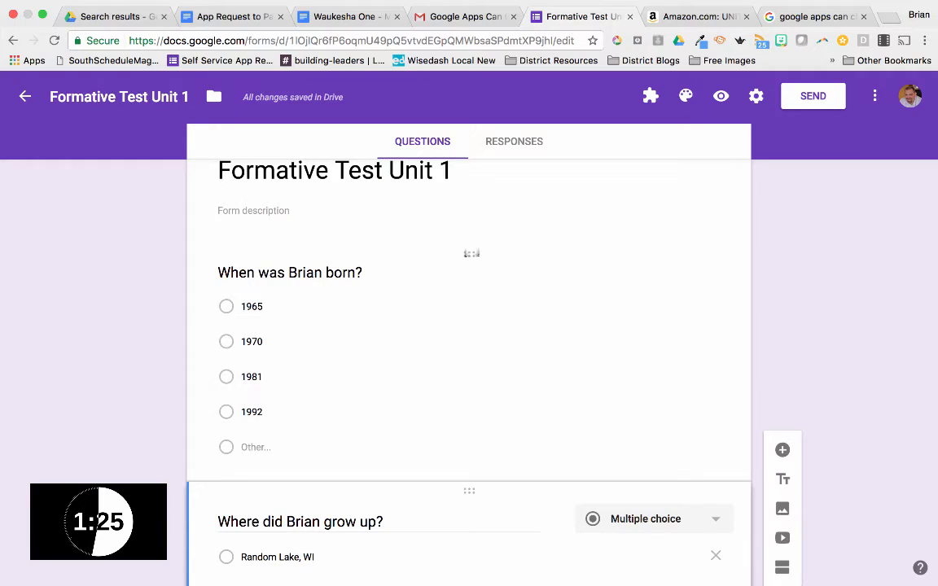
# Step: Drag the birth-year question below the hometown question, then back to the top
pyautogui.moveTo(470, 257); pyautogui.dragTo(470, 383)
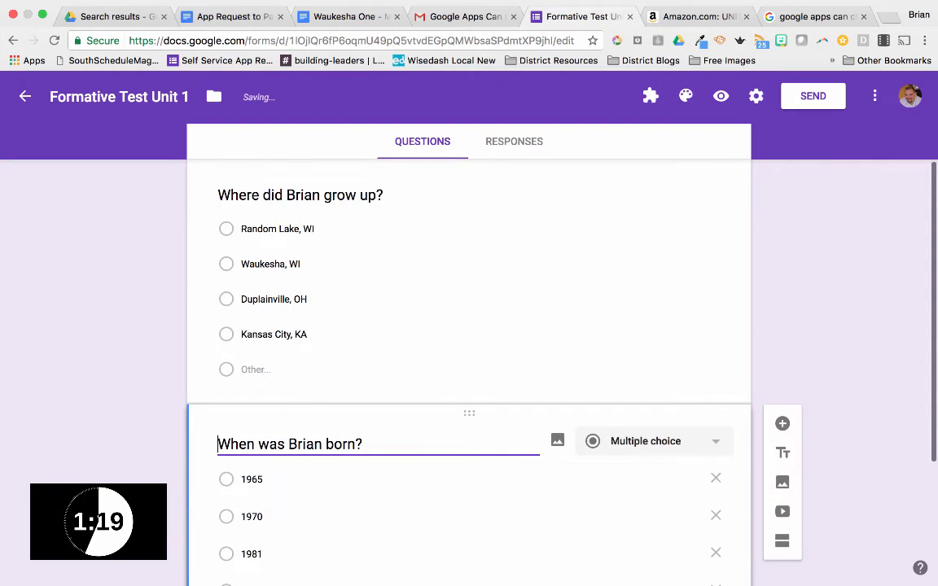
pyautogui.scroll(-3, 469, 366)
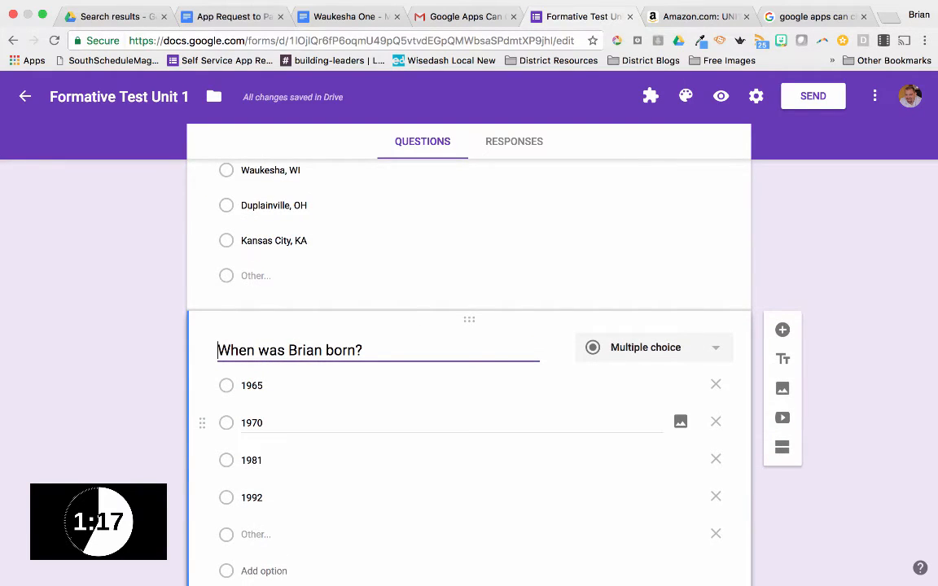
pyautogui.press('super+minus')
pyautogui.press('super+minus')
pyautogui.press('super+minus')
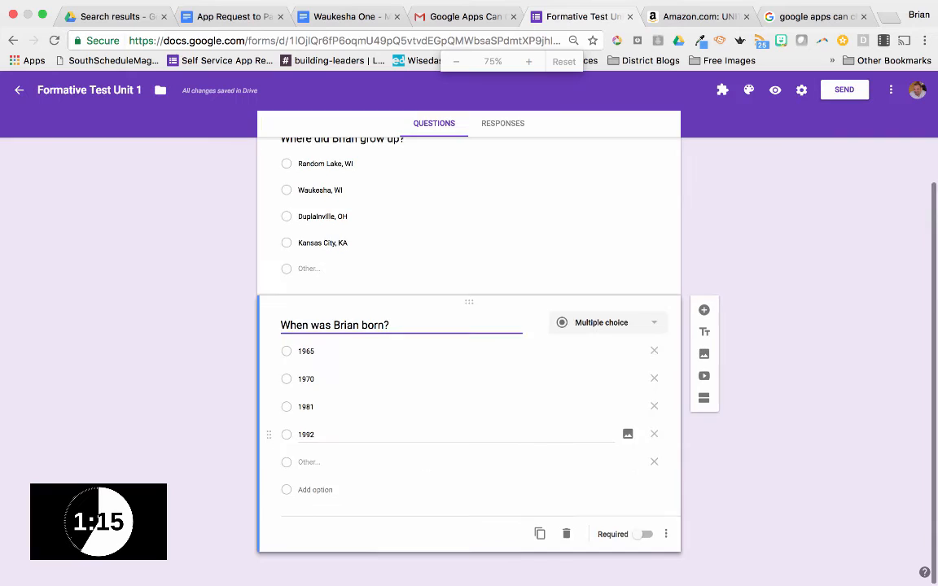
pyautogui.scroll(5, 470, 325)
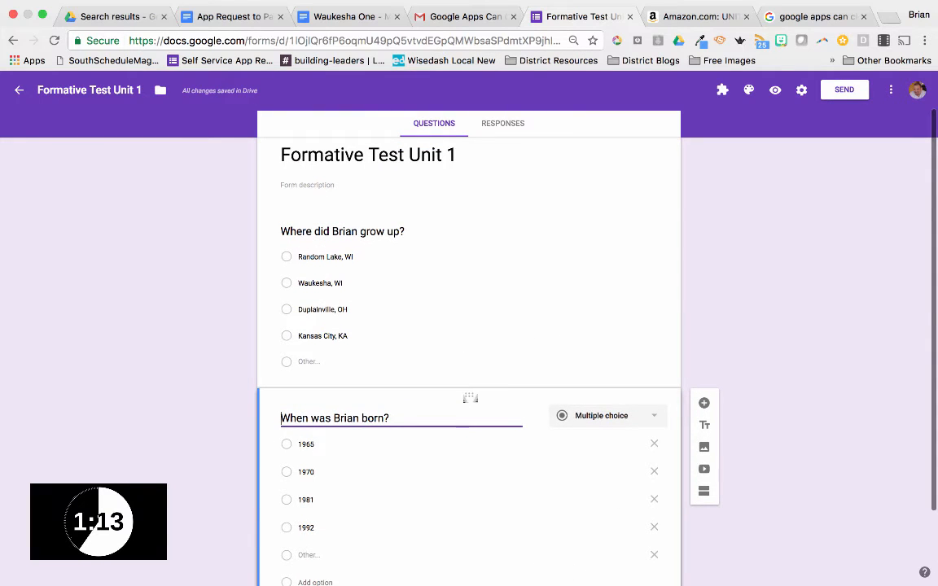
pyautogui.moveTo(469, 395); pyautogui.dragTo(469, 217)
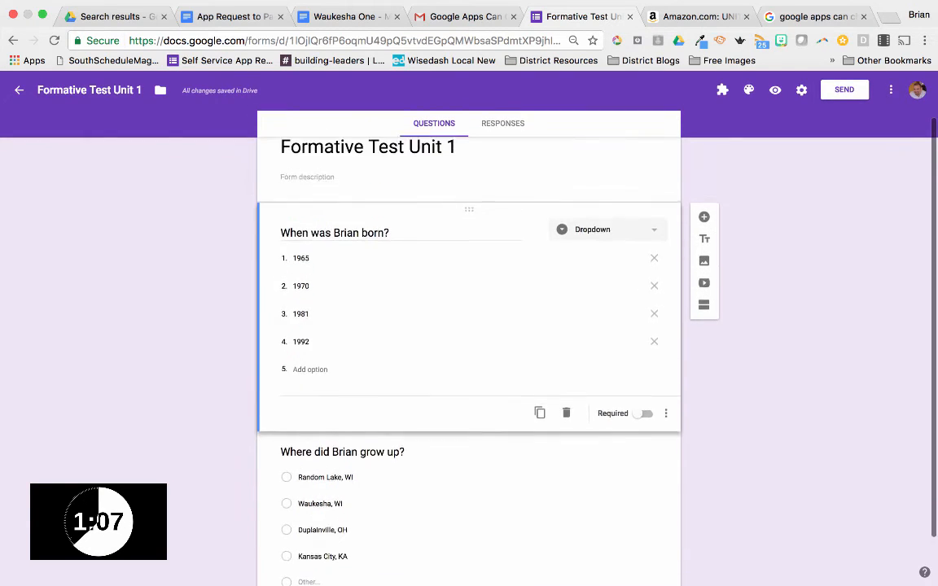
pyautogui.scroll(-2, 469, 326)
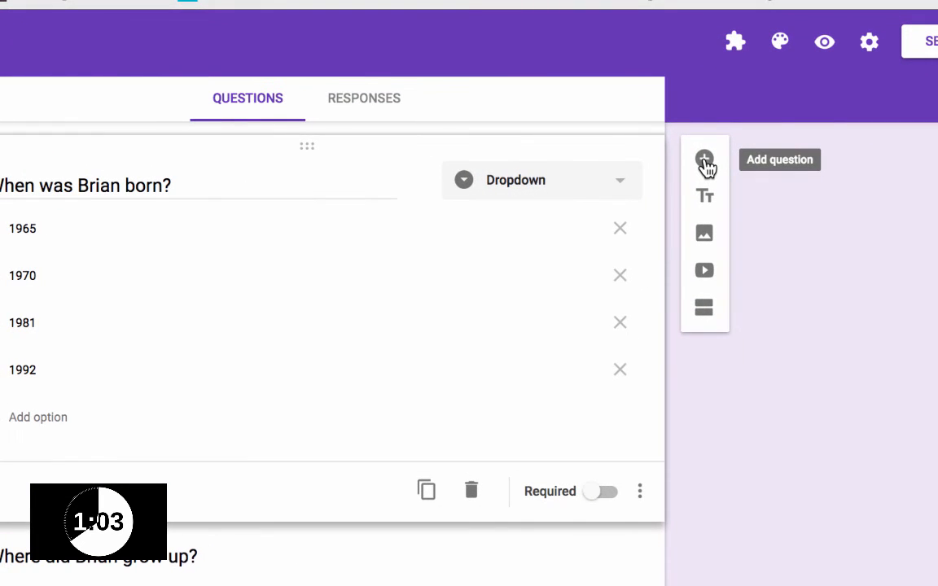
# Step: Add short-answer 'What is Brian's mother's name?' and move it below the hometown question
pyautogui.click(706, 163)
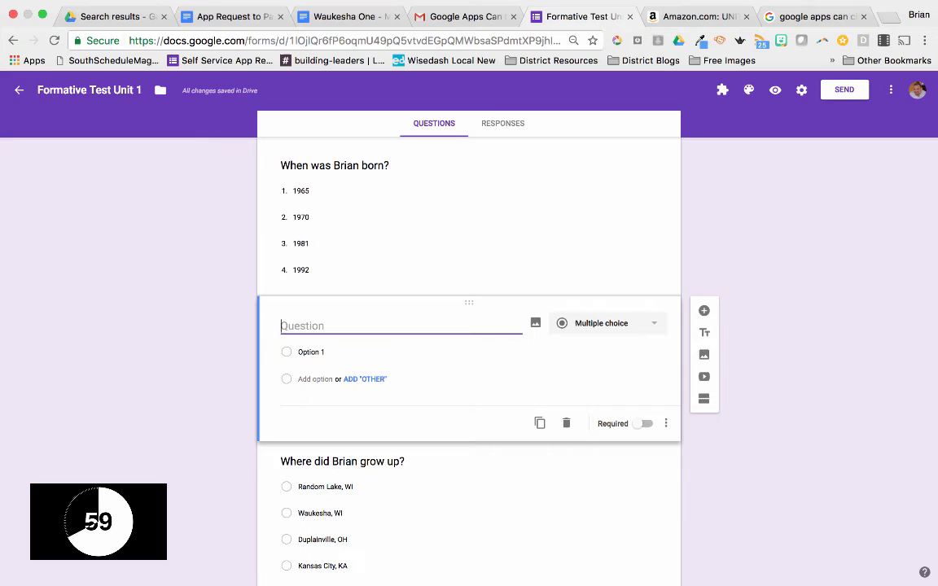
pyautogui.click(606, 323)
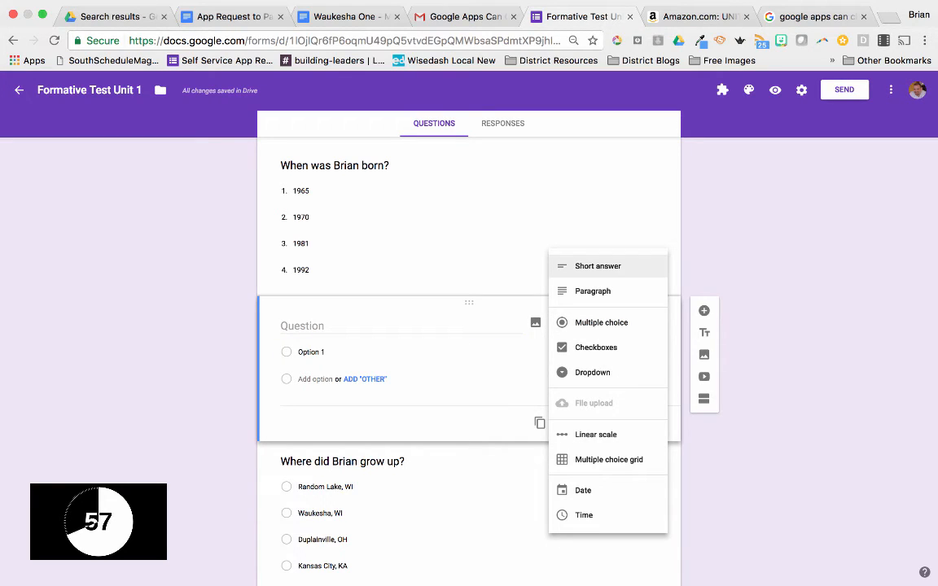
pyautogui.click(597, 266)
pyautogui.click(367, 326)
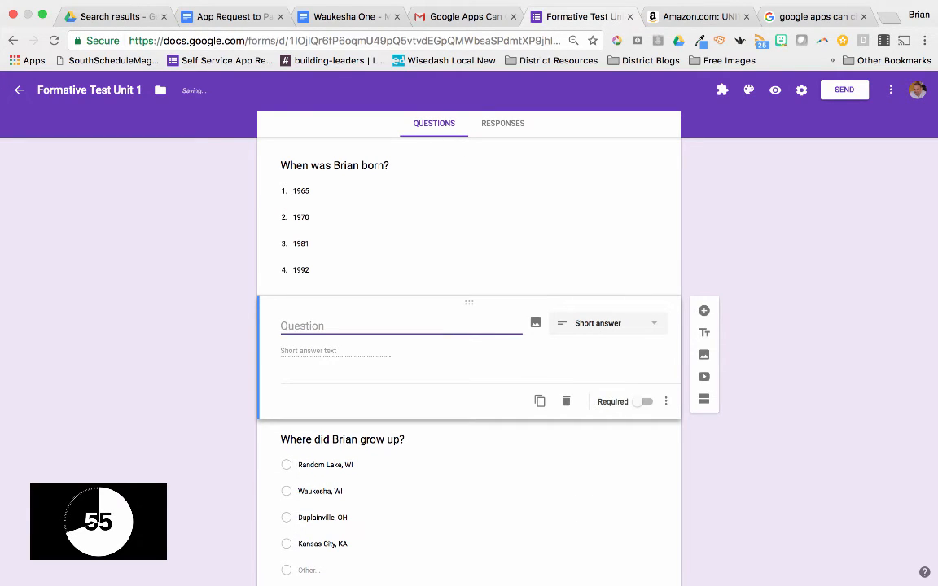
pyautogui.write("What is Brian's mother'")
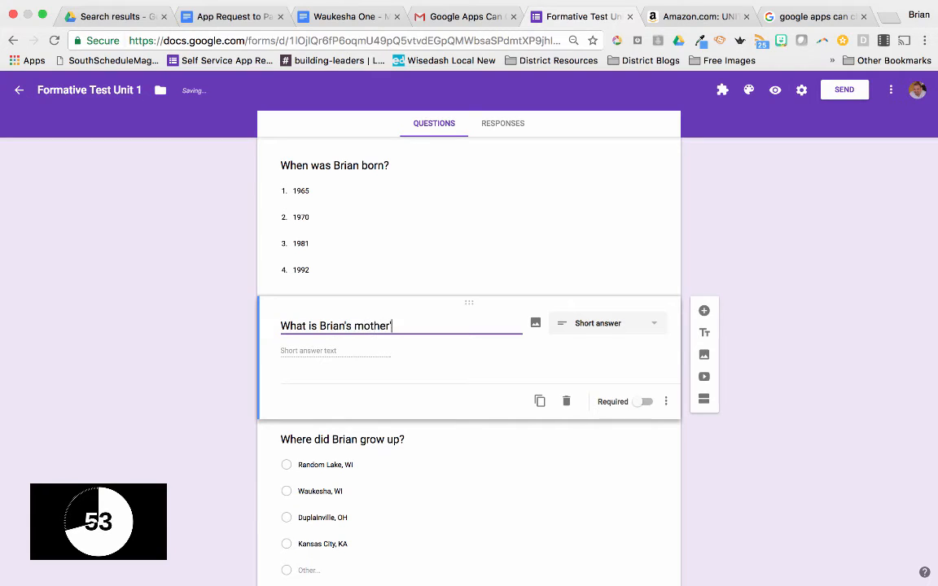
pyautogui.write('s name?')
pyautogui.moveTo(469, 303); pyautogui.dragTo(469, 489)
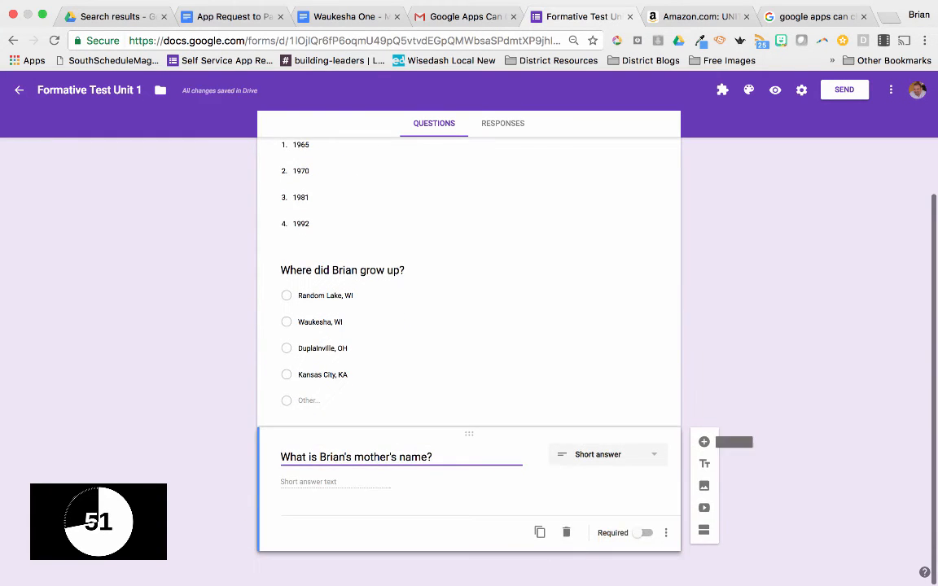
# Step: Add a paragraph question at the end for Brian's father's occupation
pyautogui.click(705, 442)
pyautogui.click(606, 454)
pyautogui.click(607, 330)
pyautogui.write('W')
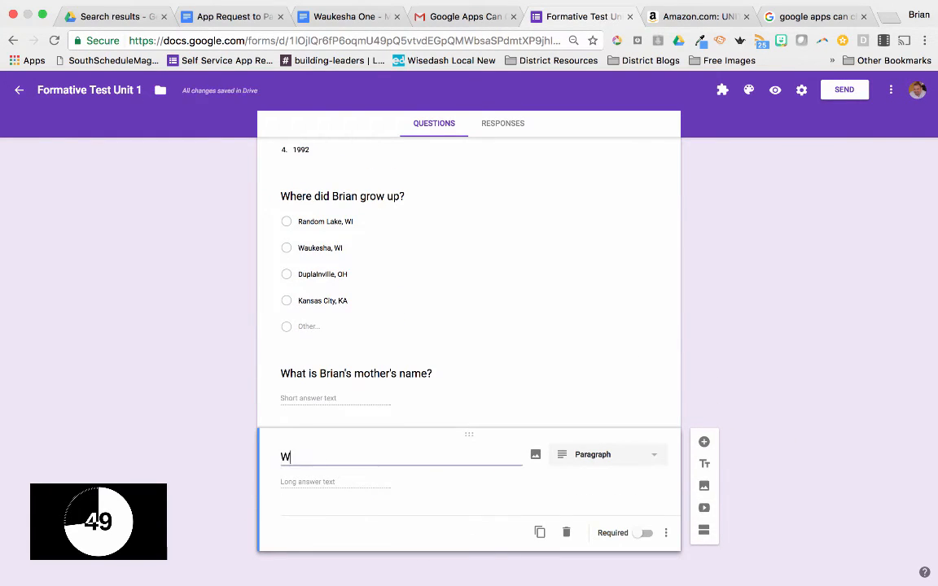
pyautogui.write("hat is Brian's father's occupation?")
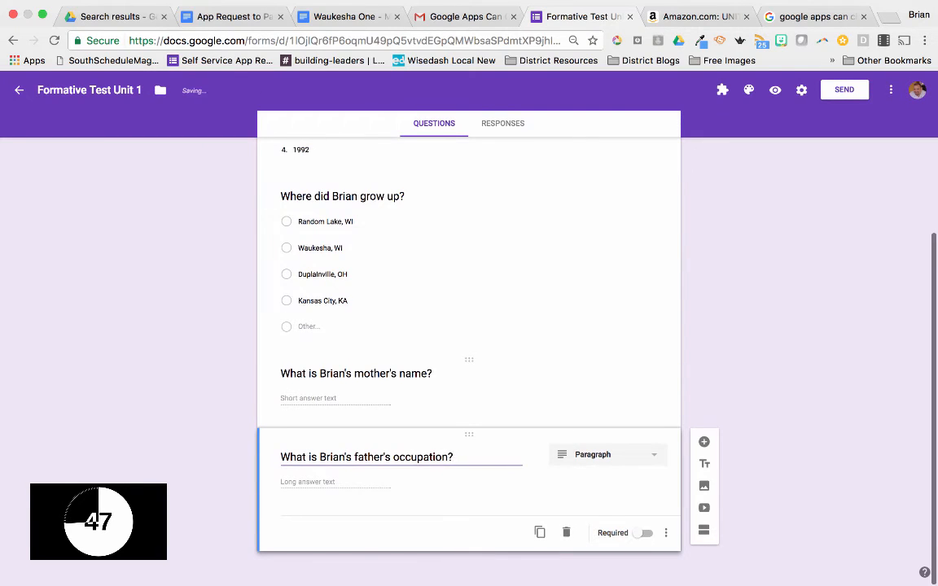
pyautogui.scroll(5, 469, 325)
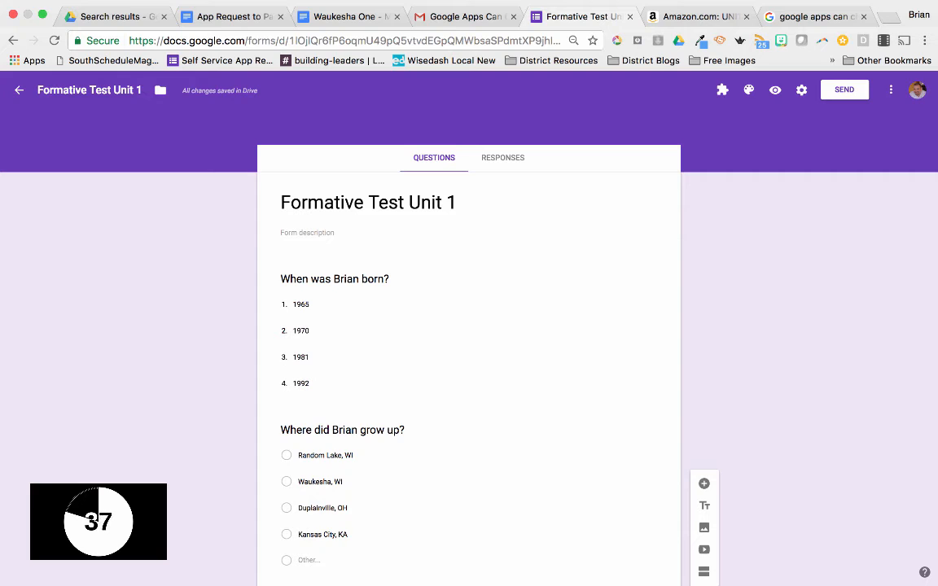
# Step: Share the form as a shortened link, then preview it as respondents see it
pyautogui.click(845, 90)
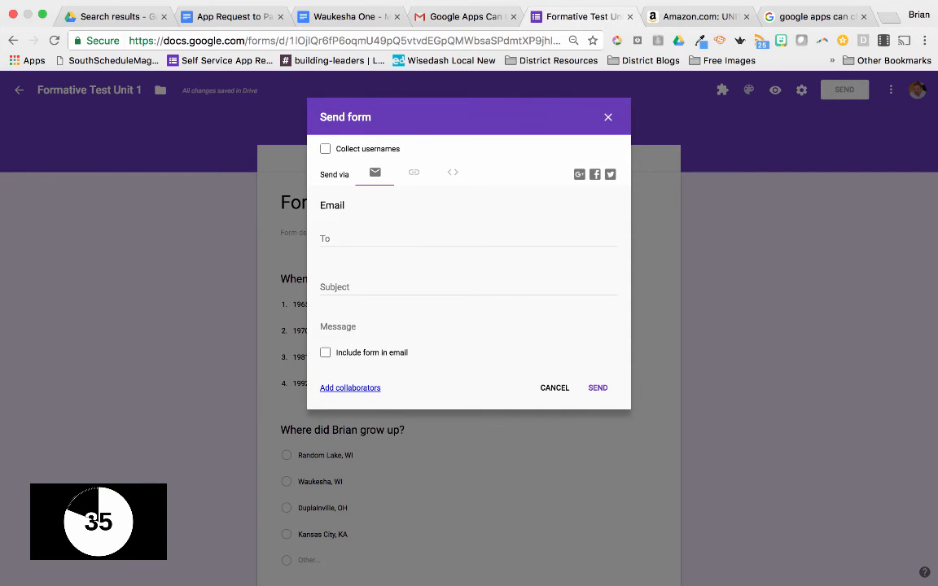
pyautogui.click(414, 173)
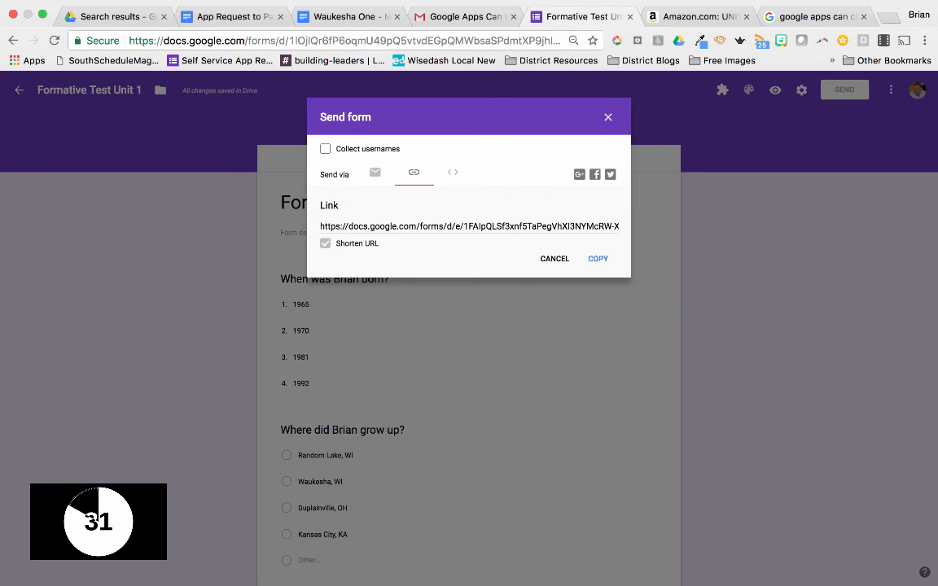
pyautogui.click(325, 243)
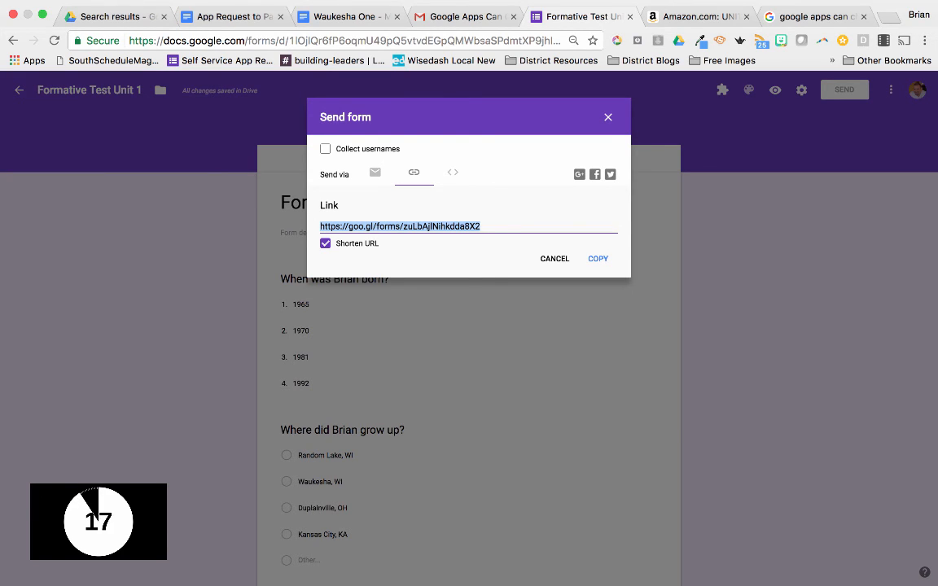
pyautogui.click(608, 118)
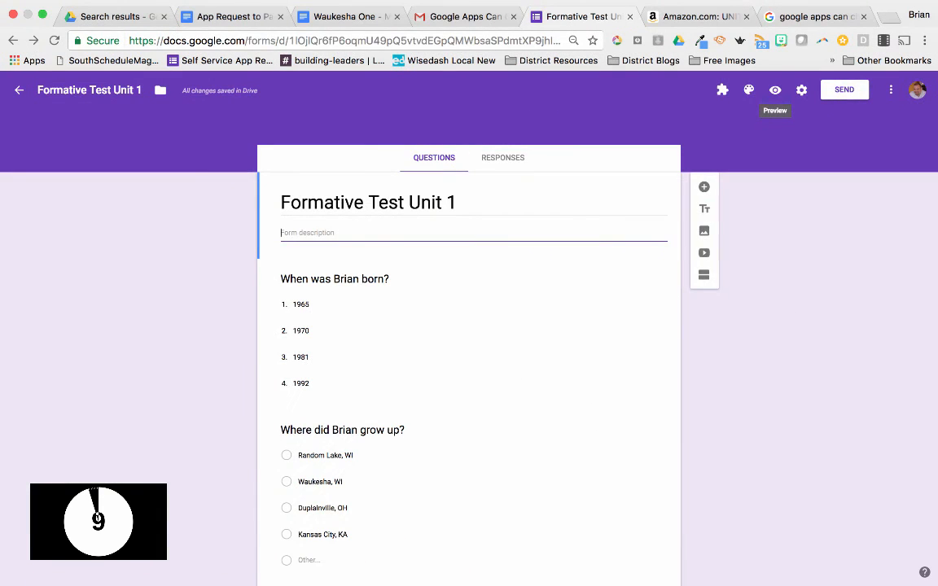
pyautogui.click(775, 90)
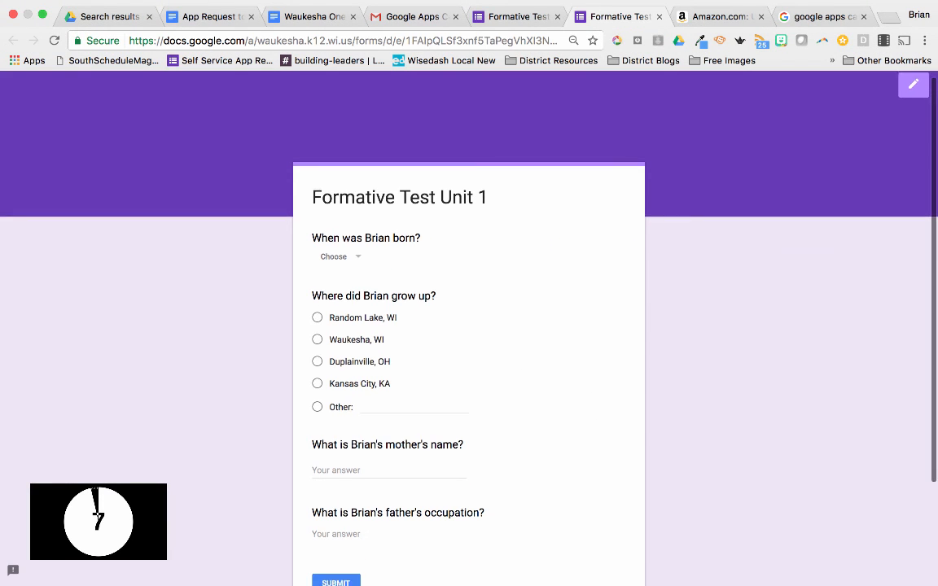
pyautogui.scroll(-5, 469, 326)
pyautogui.scroll(5, 469, 326)
pyautogui.scroll(-5, 469, 326)
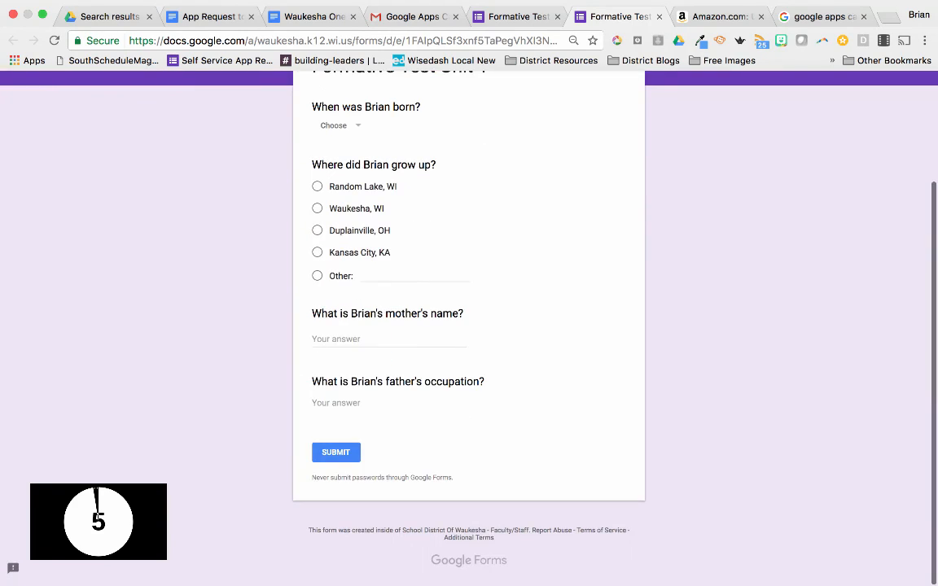
pyautogui.scroll(3, 469, 326)
pyautogui.scroll(-2, 469, 325)
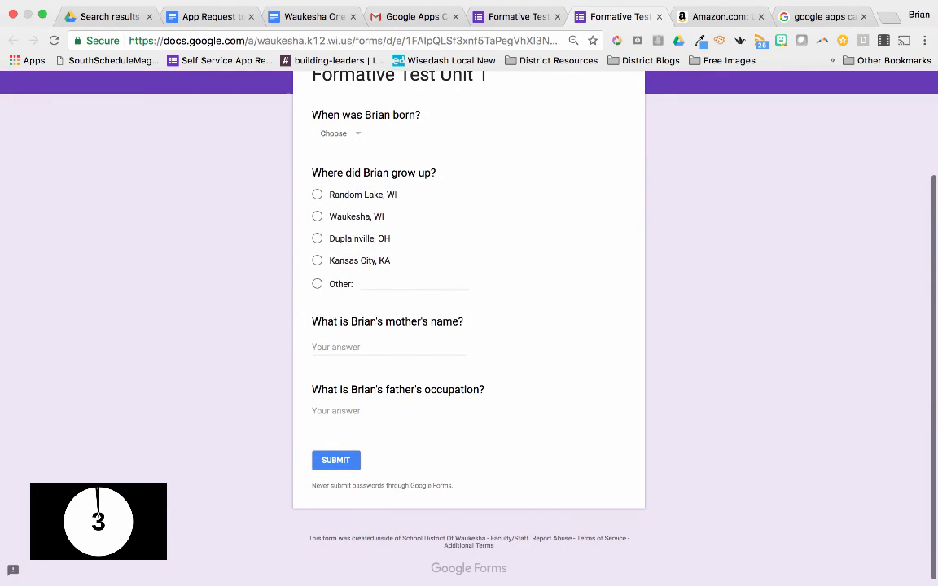
# Step: Choose a birth year in the preview to answer the form
pyautogui.click(334, 133)
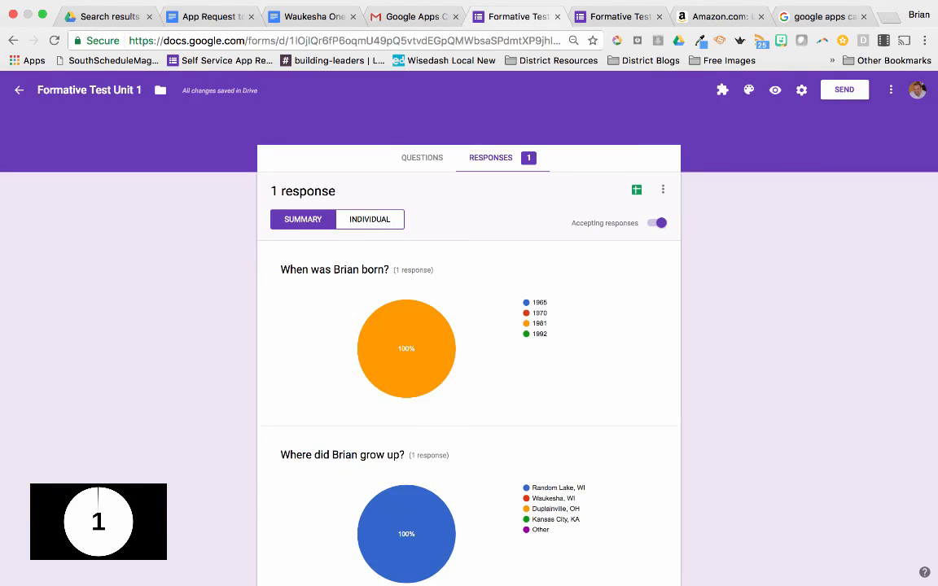